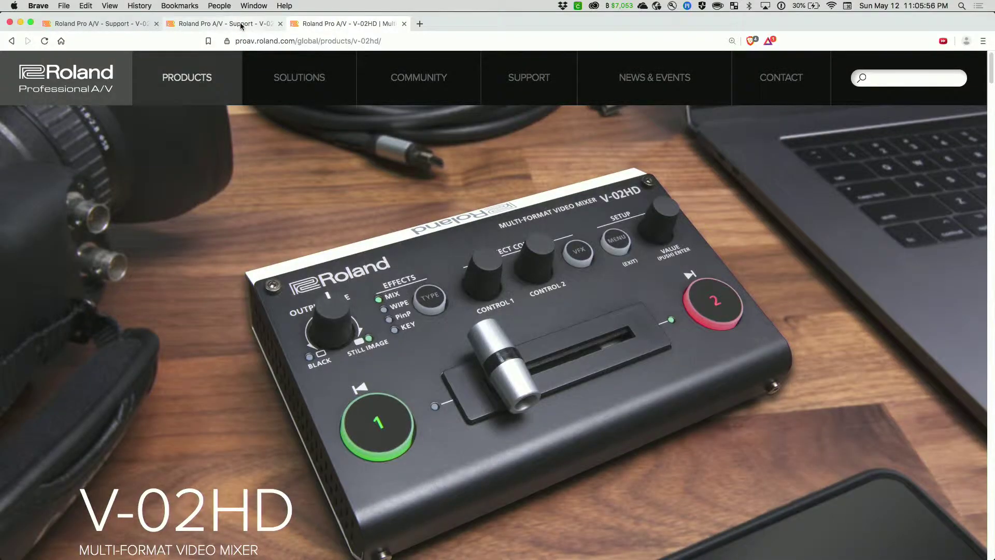
- Open the V-02HD System Program Ver.1.10 support page and scroll to the Ver.1.10 version history
click(241, 25)
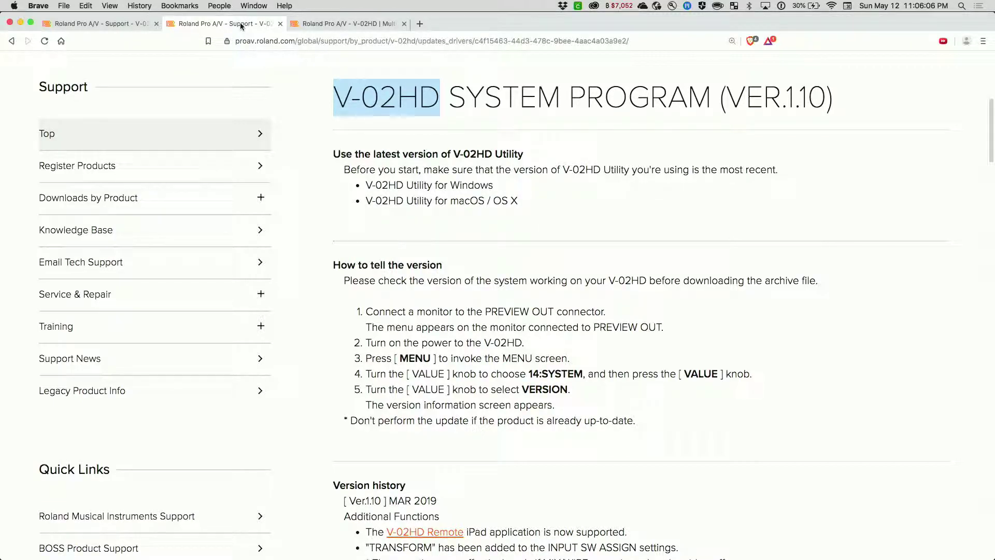
scroll(360, 185, down, 5)
scroll(361, 185, down, 3)
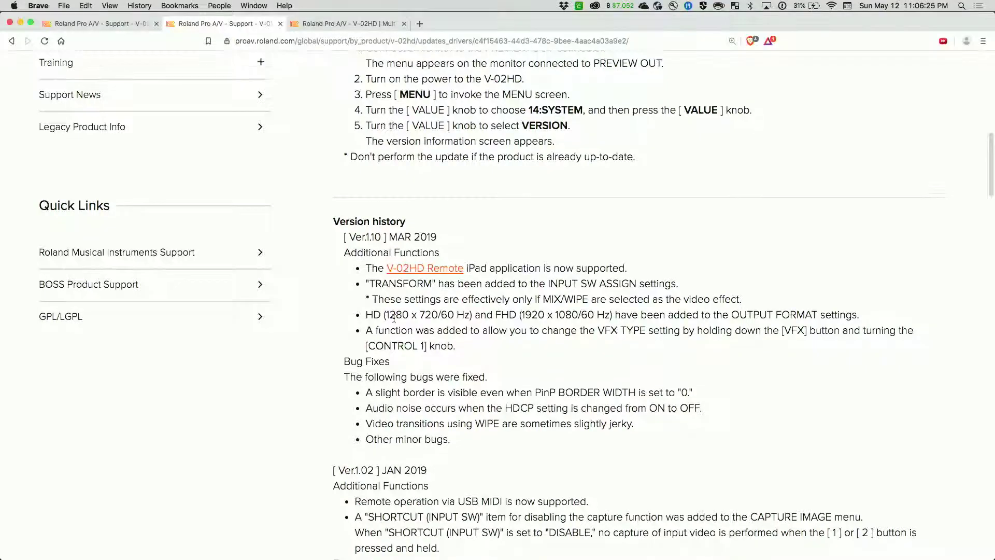
scroll(394, 317, down, 2)
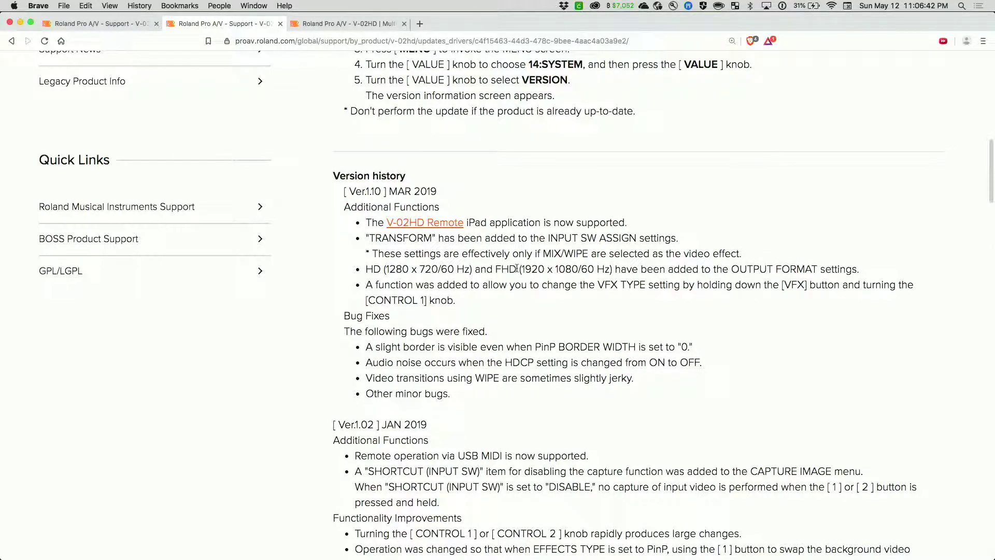
scroll(516, 268, down, 1)
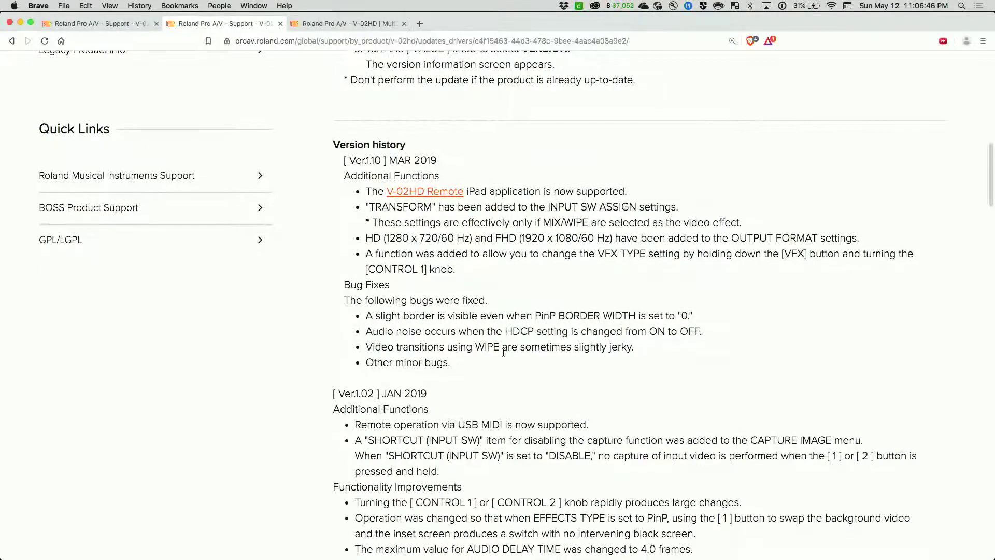
scroll(505, 349, up, 2)
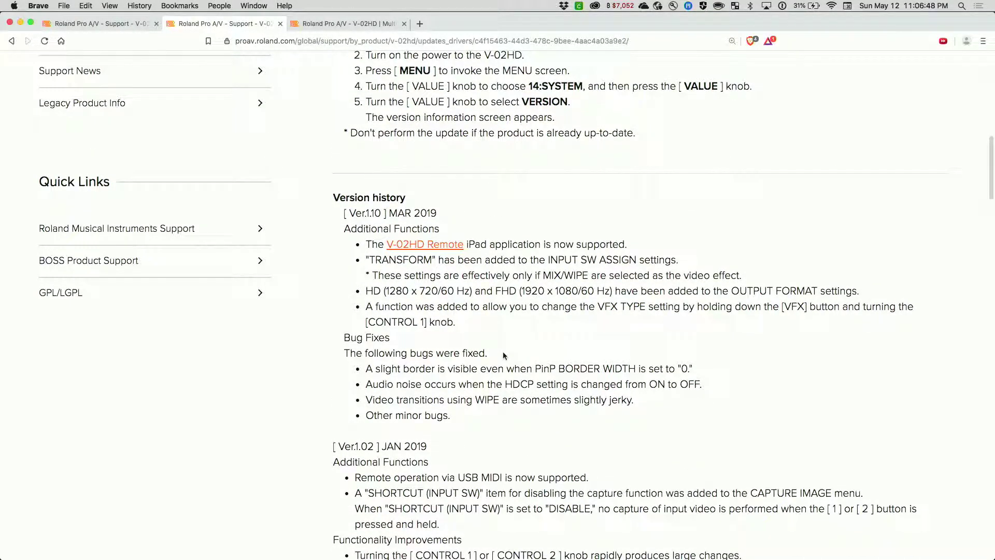
- Switch to the V-02HD Utility for macOS page and scroll to its Download File section
click(101, 19)
scroll(413, 282, down, 3)
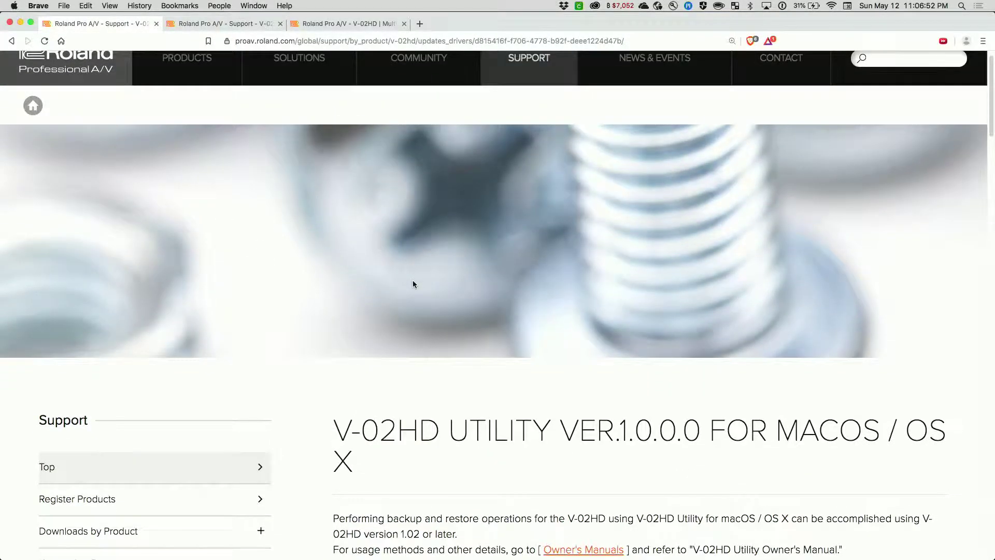
scroll(413, 283, down, 4)
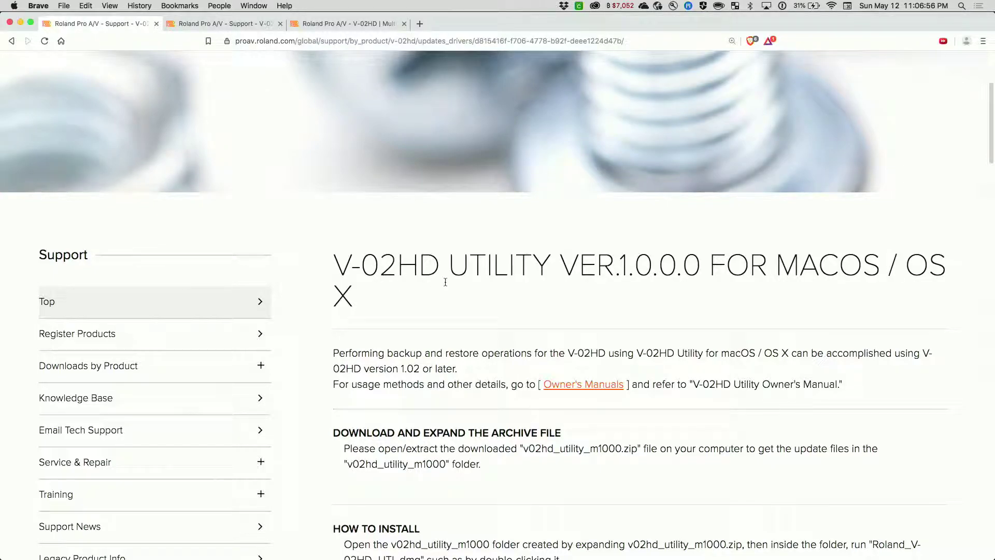
scroll(542, 291, down, 20)
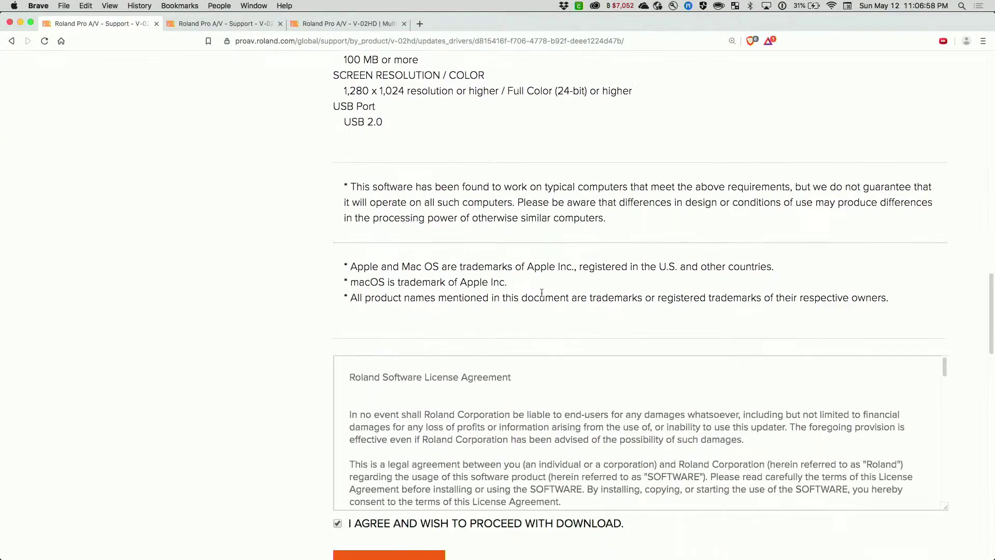
scroll(541, 292, down, 10)
scroll(540, 295, up, 4)
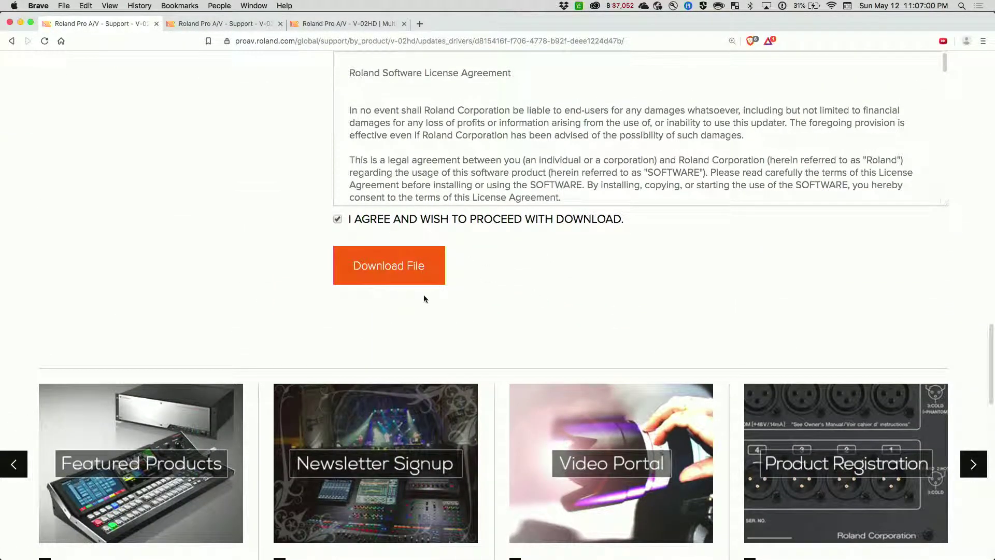
- Download v02hd_utility_m1000.zip to the Desktop and expand it
click(417, 278)
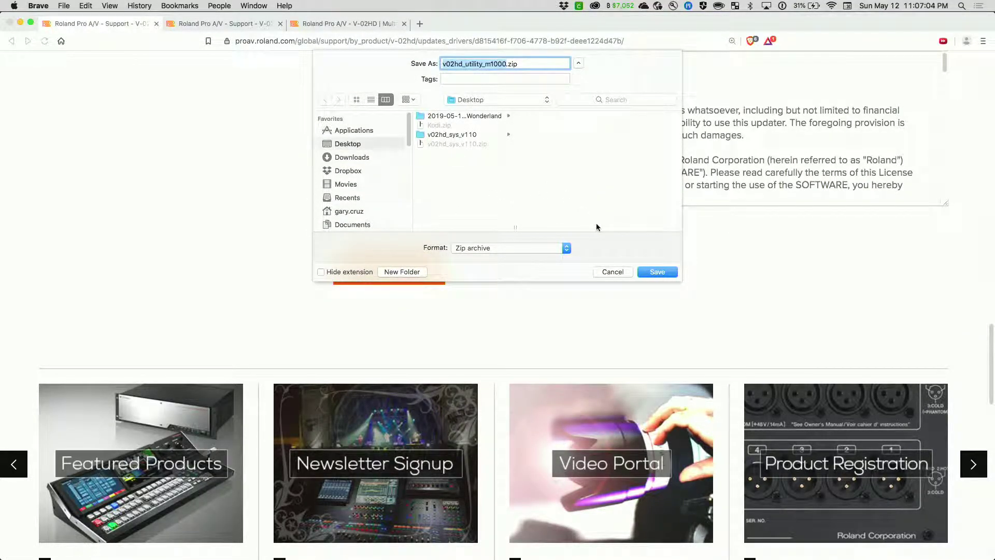
click(657, 272)
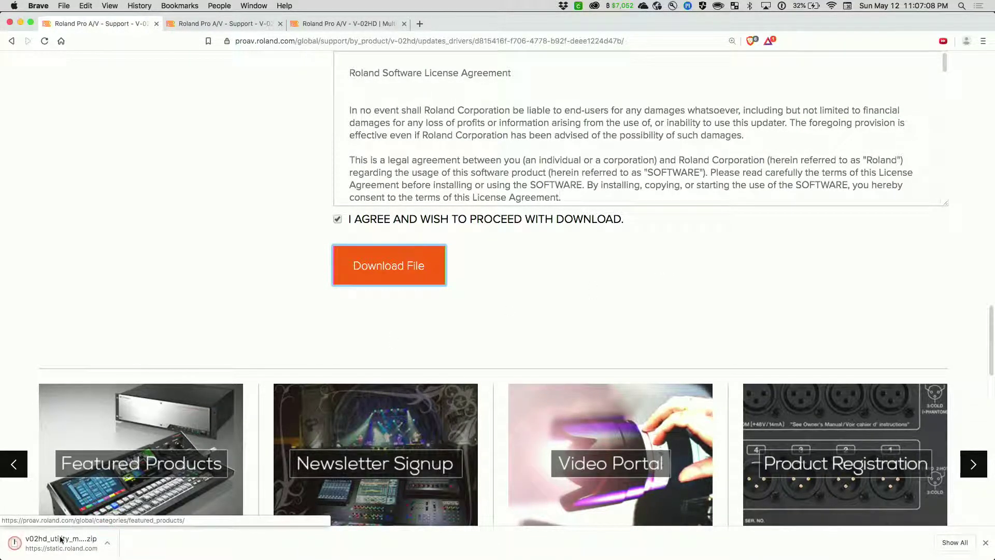
click(42, 554)
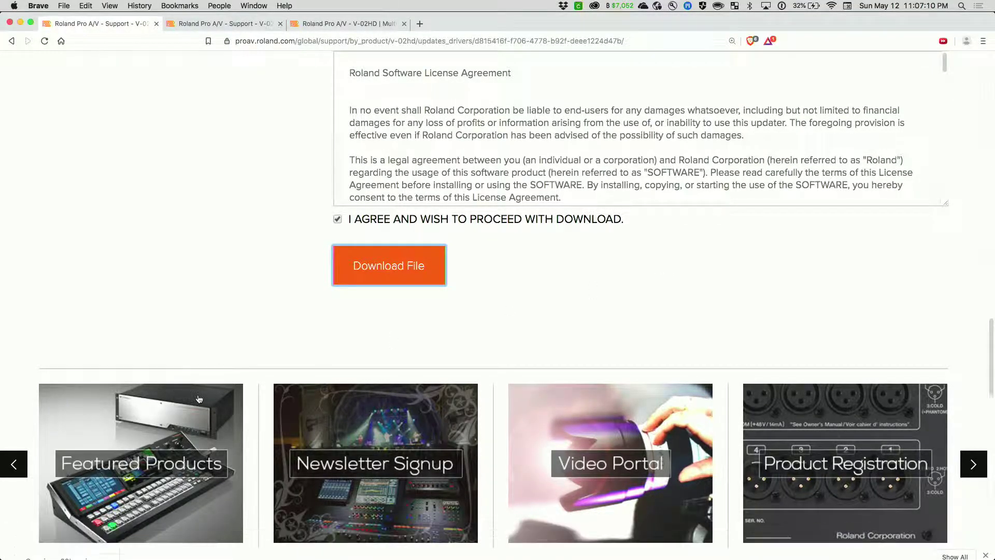
- Arrange the unzipped folders on the Desktop and open Roland_V-02HD_UTL.dmg from v02hd_utility_m1000
key(F11)
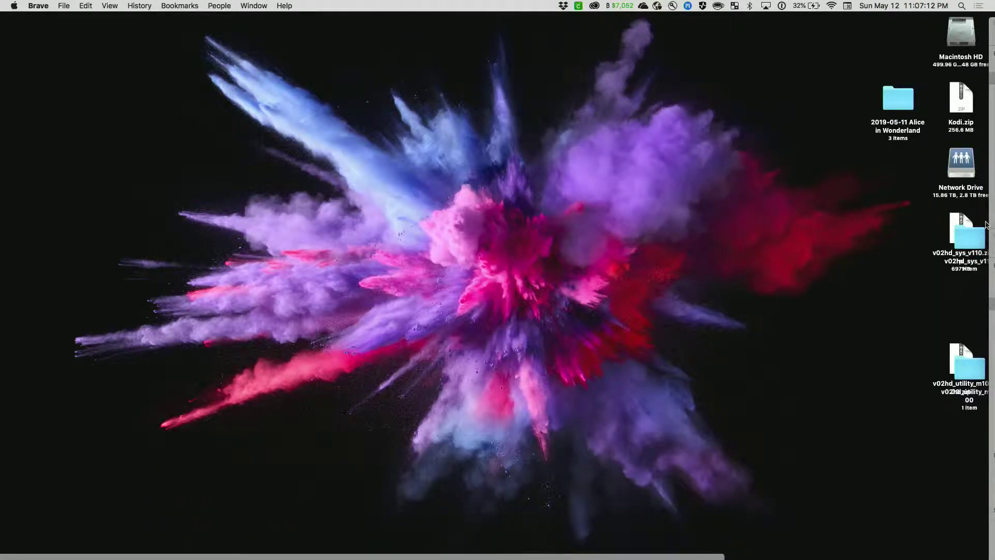
drag(973, 242, 856, 242)
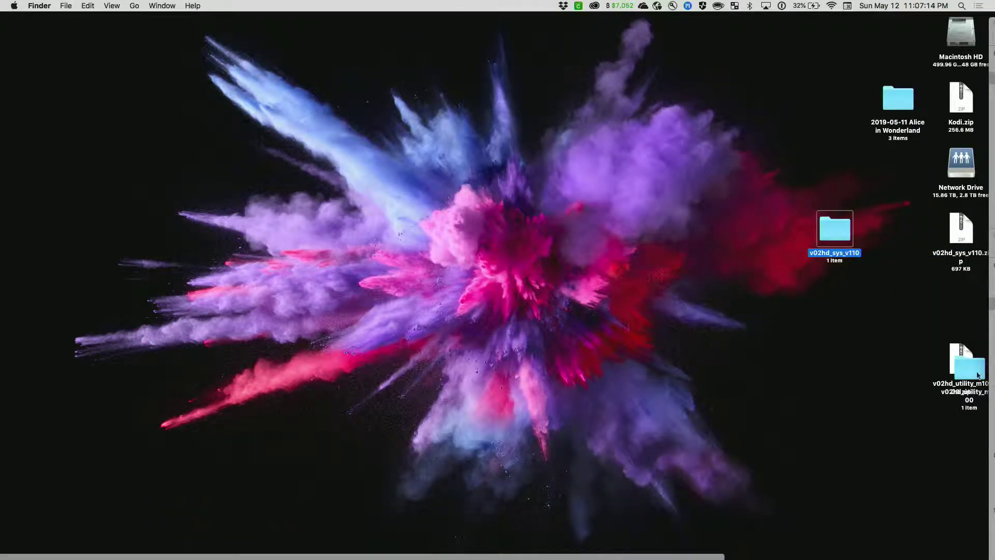
drag(965, 354, 833, 366)
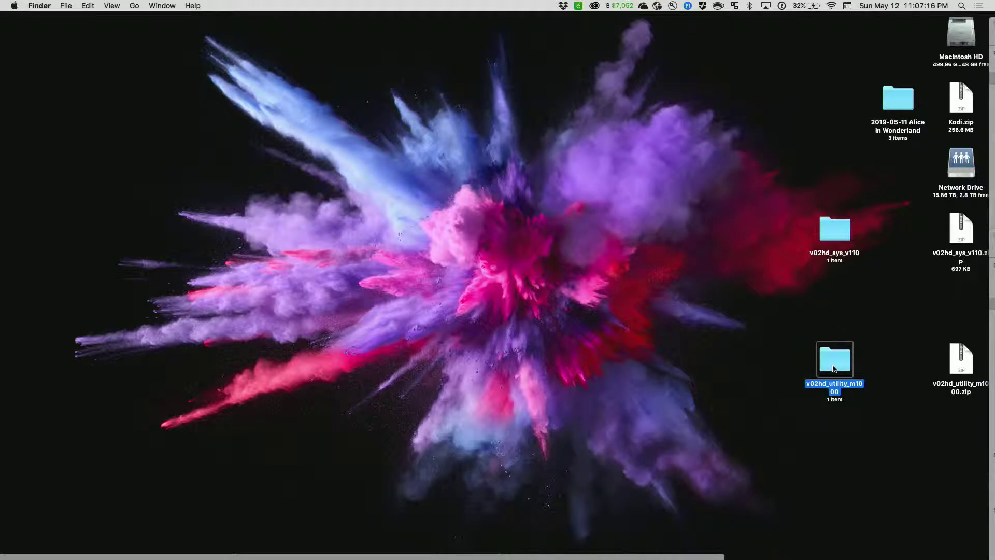
double_click(832, 366)
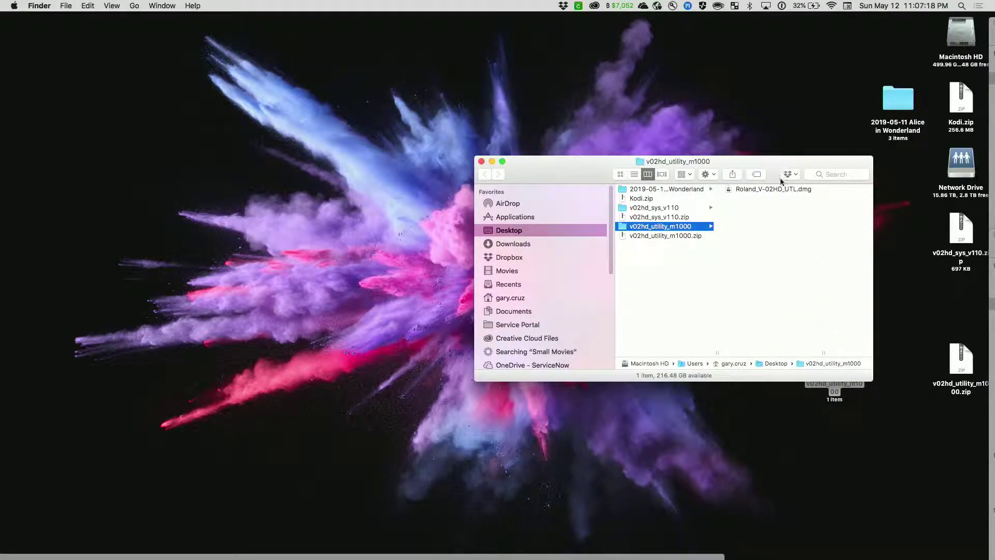
double_click(792, 189)
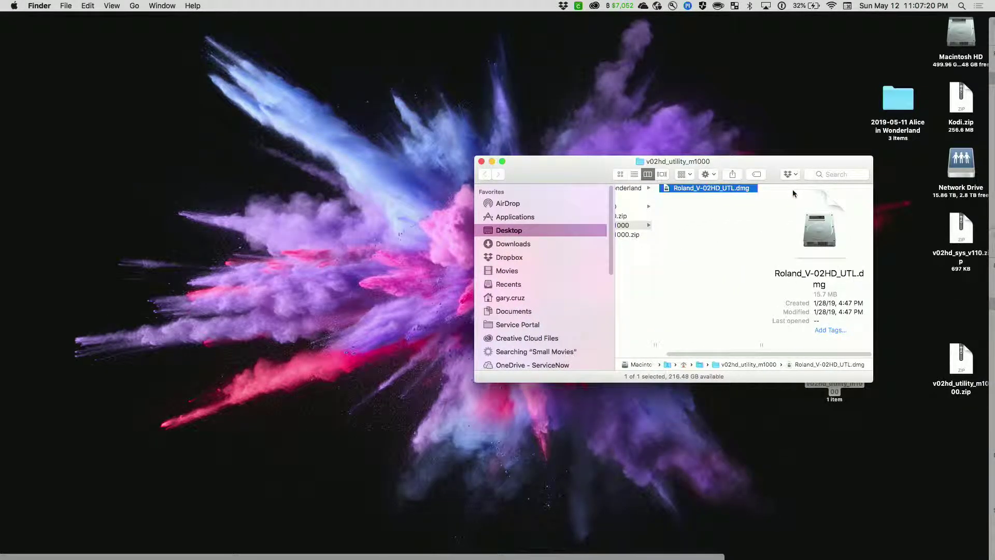
- Copy V02HDUTL into Applications, authorising with the admin password, then close the disk window
mouse_move(17, 156)
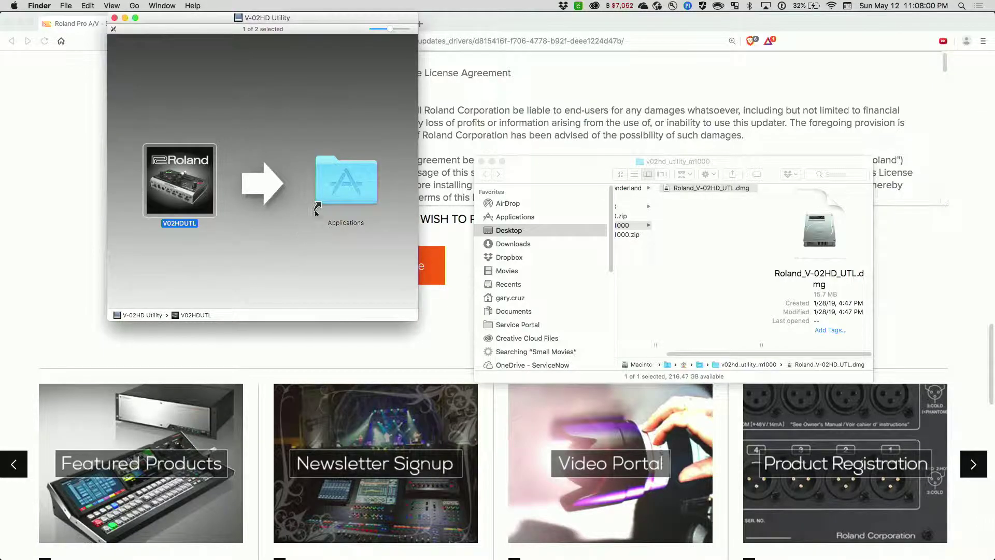
drag(171, 172, 348, 177)
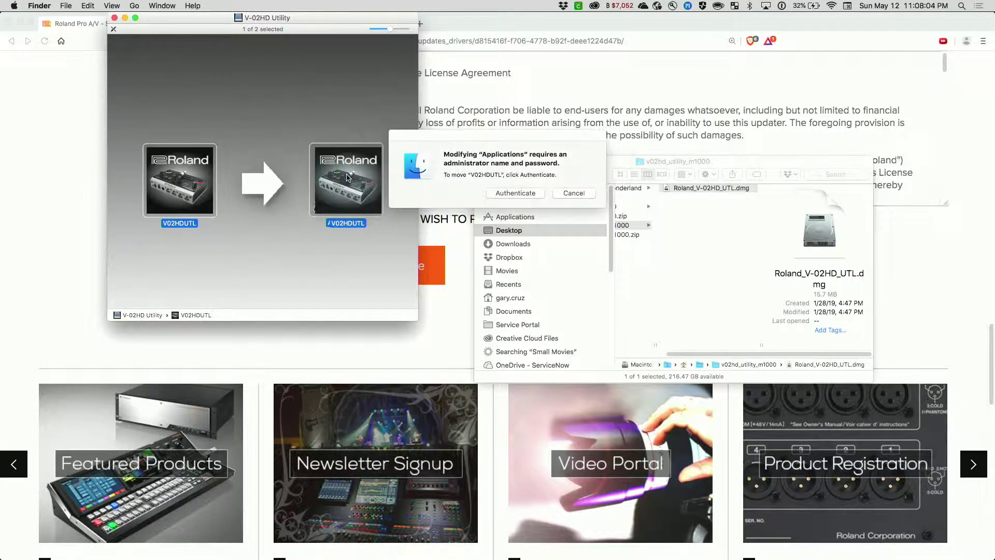
click(525, 193)
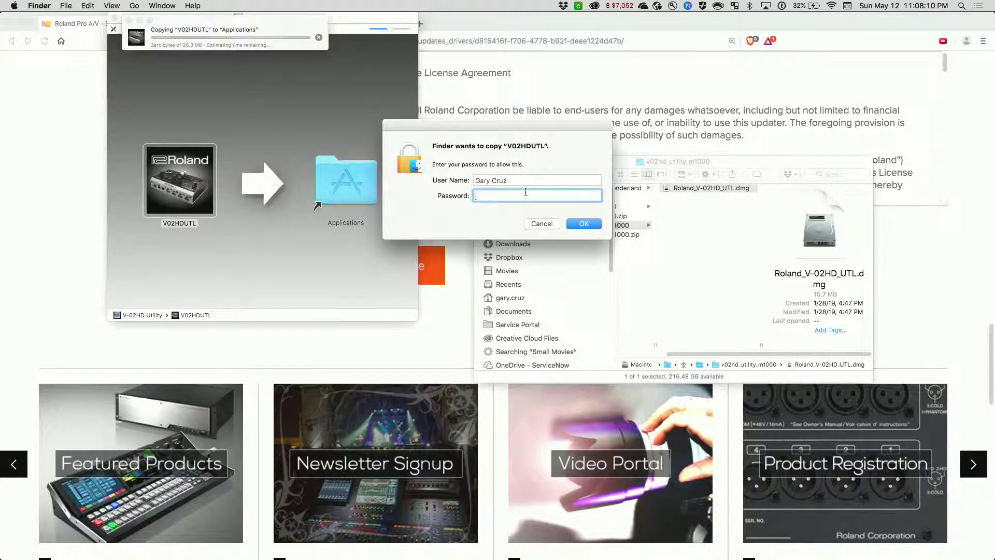
text(••••••••••••)
key(Return)
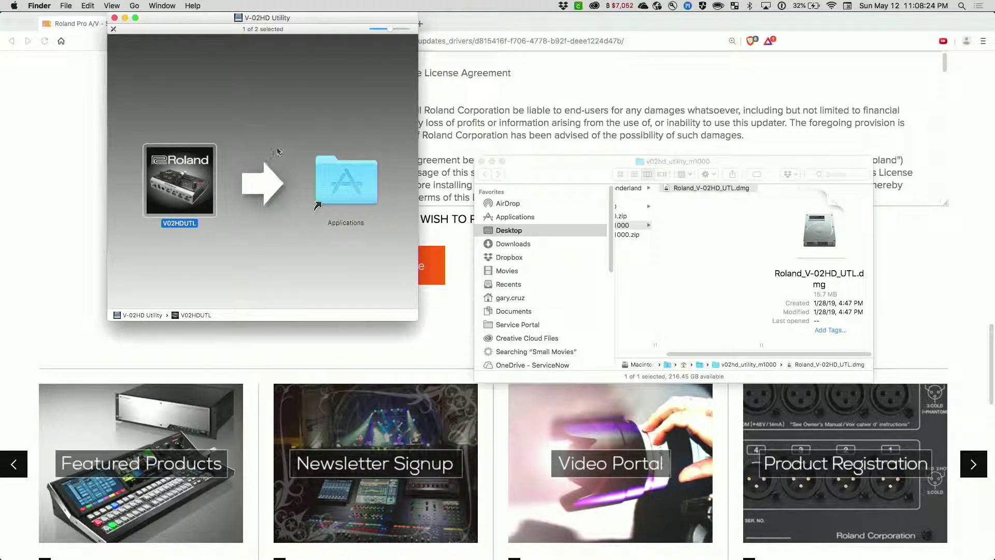
click(114, 19)
- Return to the V-02HD System Program Ver.1.10 tab and scroll to the licence agreement and Download File
click(237, 26)
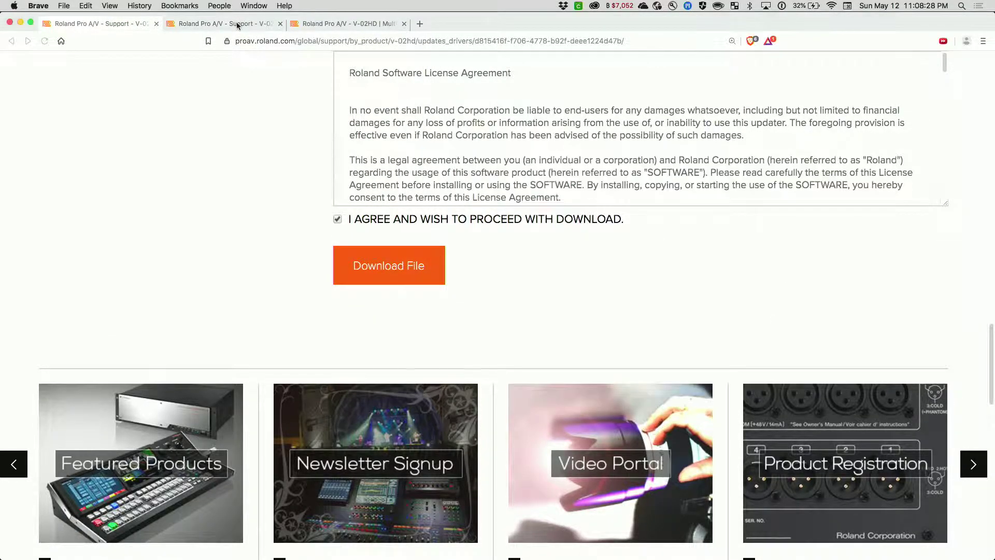
click(237, 26)
scroll(534, 155, up, 15)
scroll(533, 206, down, 3)
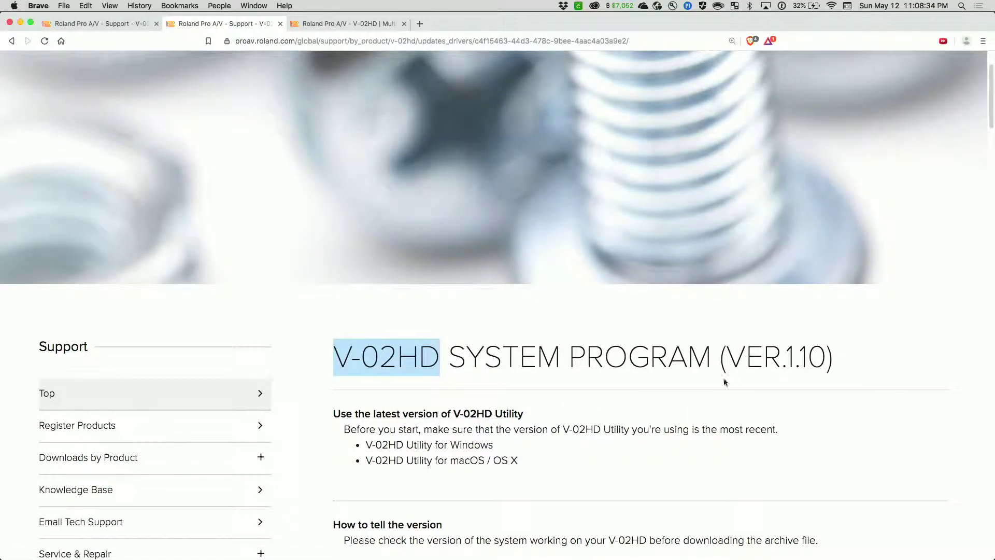
scroll(724, 378, down, 15)
scroll(724, 382, down, 20)
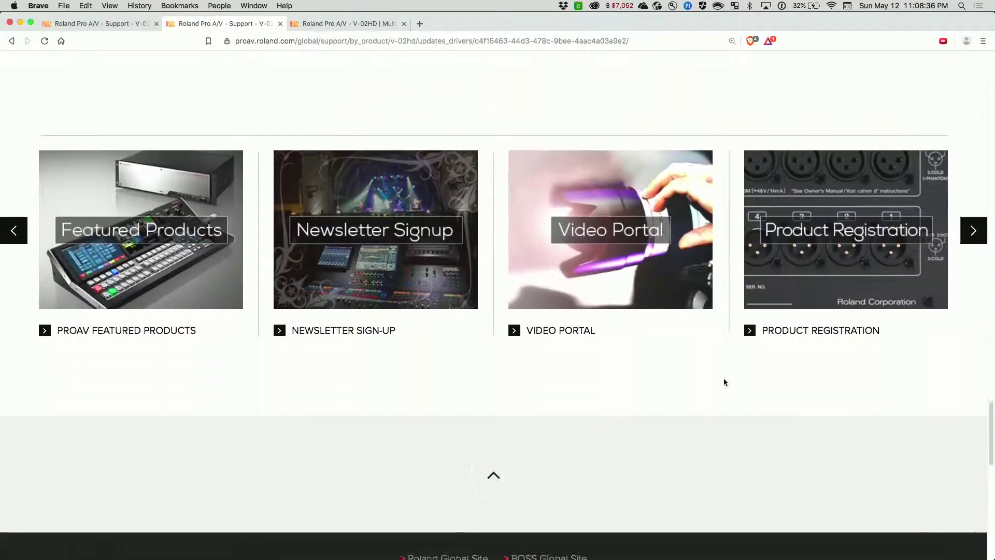
scroll(724, 382, up, 5)
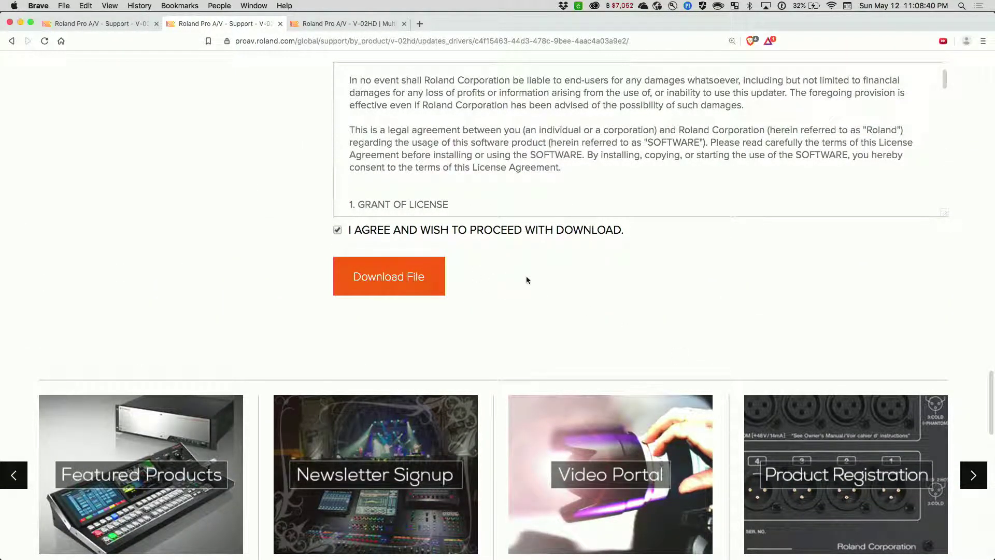
mouse_move(2, 197)
- Search Spotlight for 'rola' and reveal the installed V02HDUTL app in Finder
key(super+space)
text(rola)
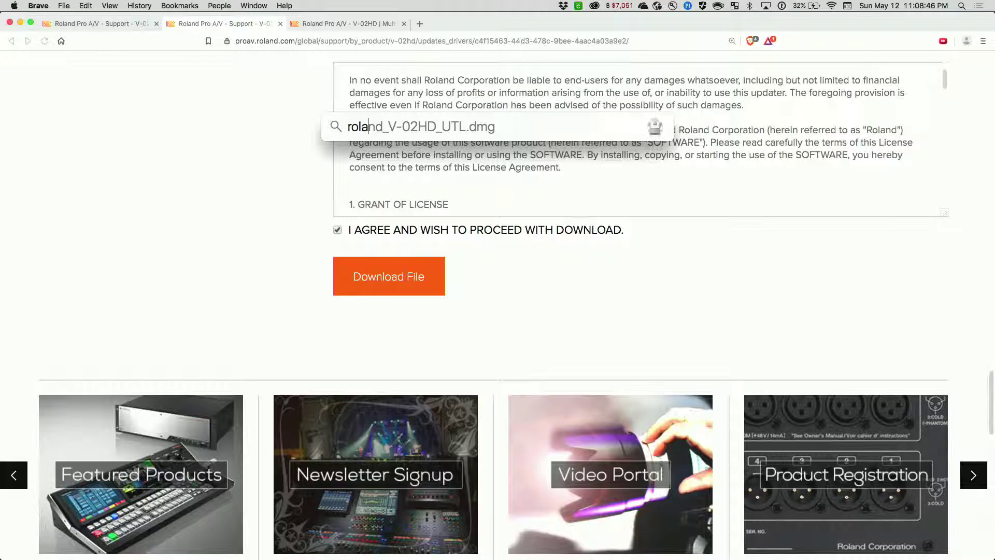
click(656, 318)
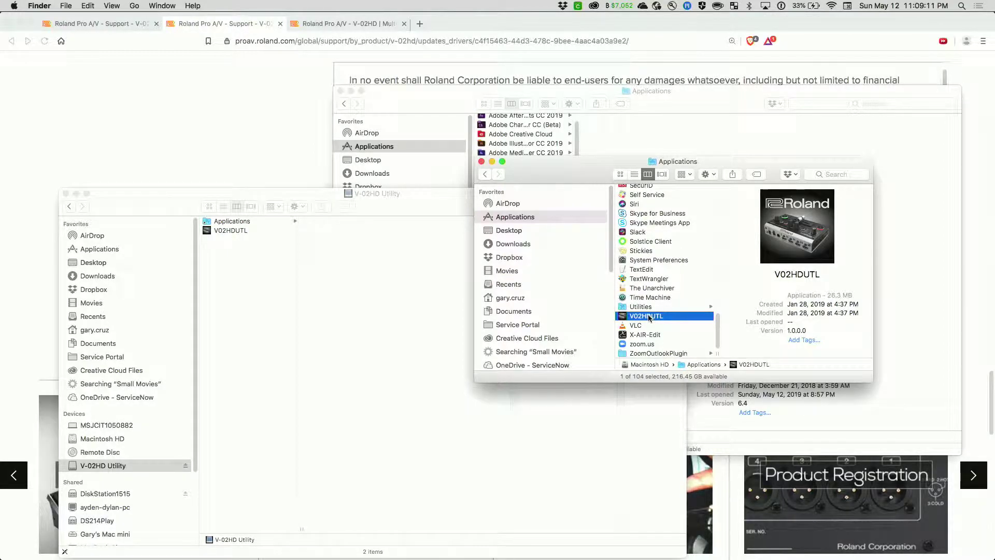
- Launch V02HDUTL past the downloaded-app warning and close the utility disk window
double_click(641, 317)
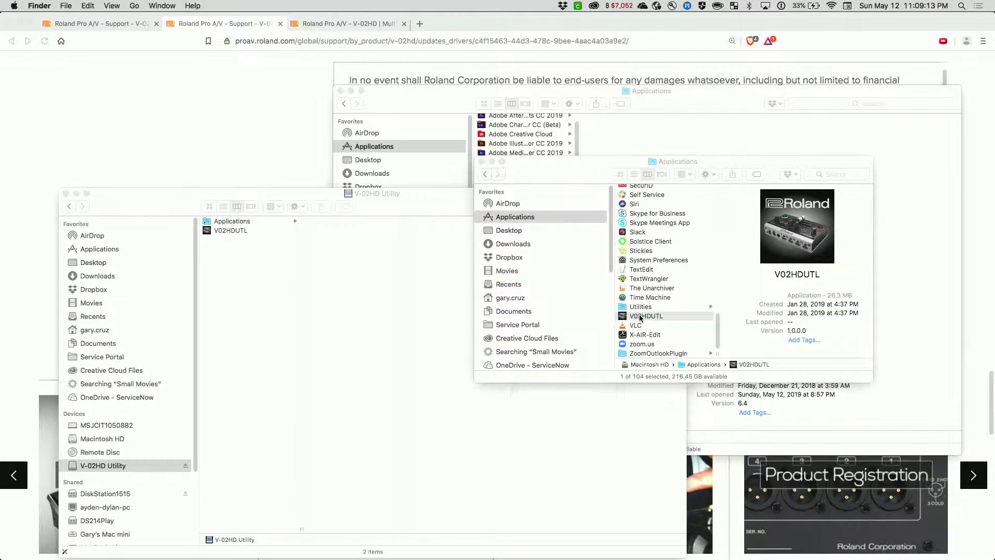
click(590, 195)
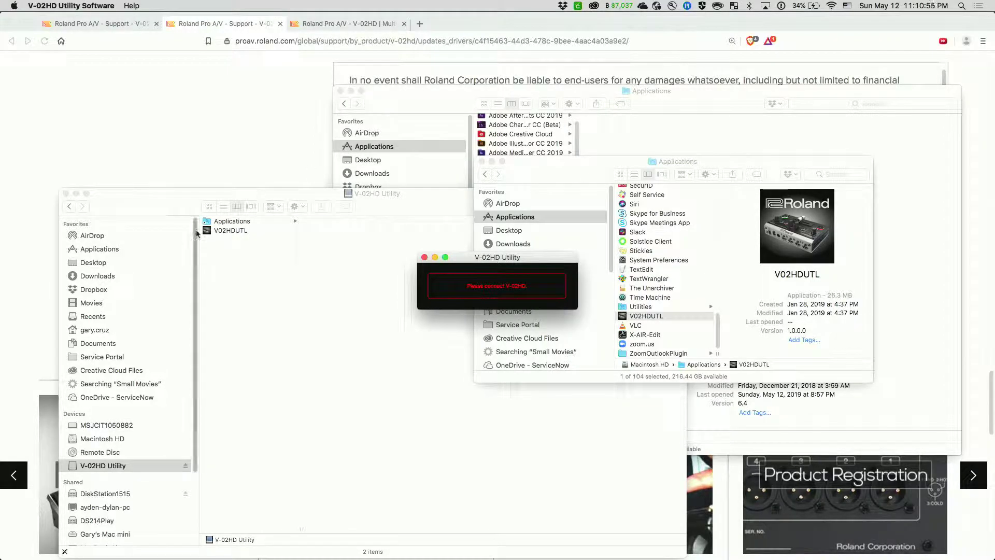
click(66, 193)
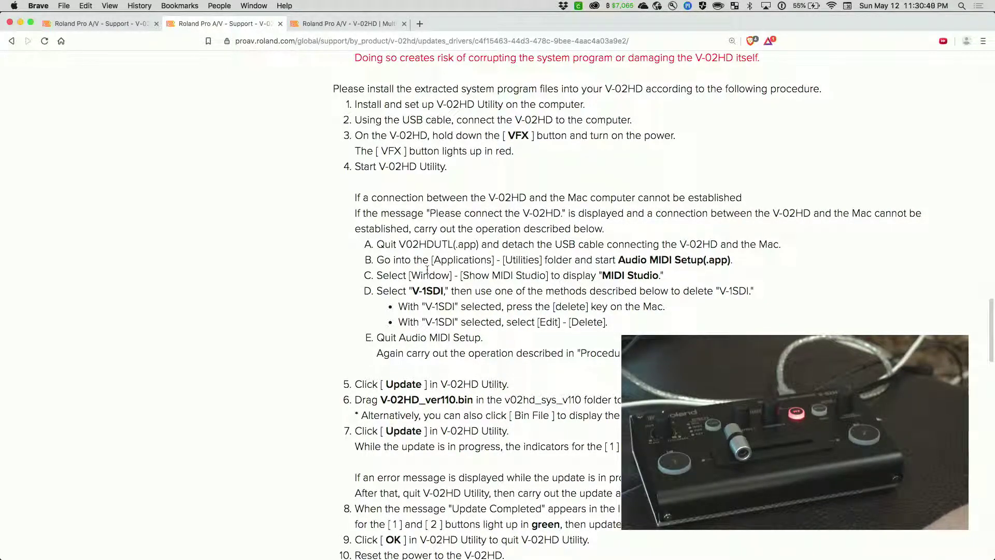
- Relaunch V02HDUTL from Apple menu Recent Items and open its Update panel showing version 1.01.000
click(14, 6)
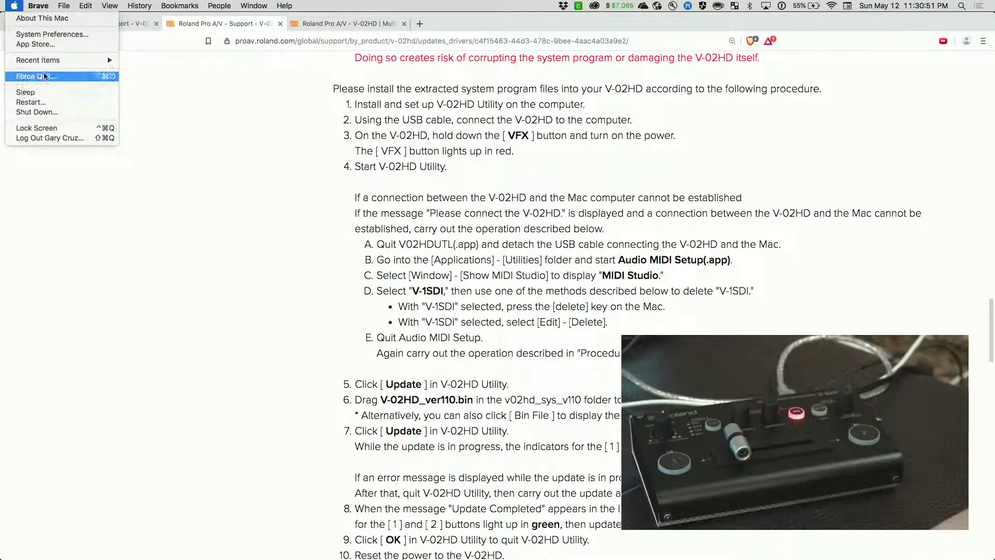
mouse_move(50, 63)
click(128, 168)
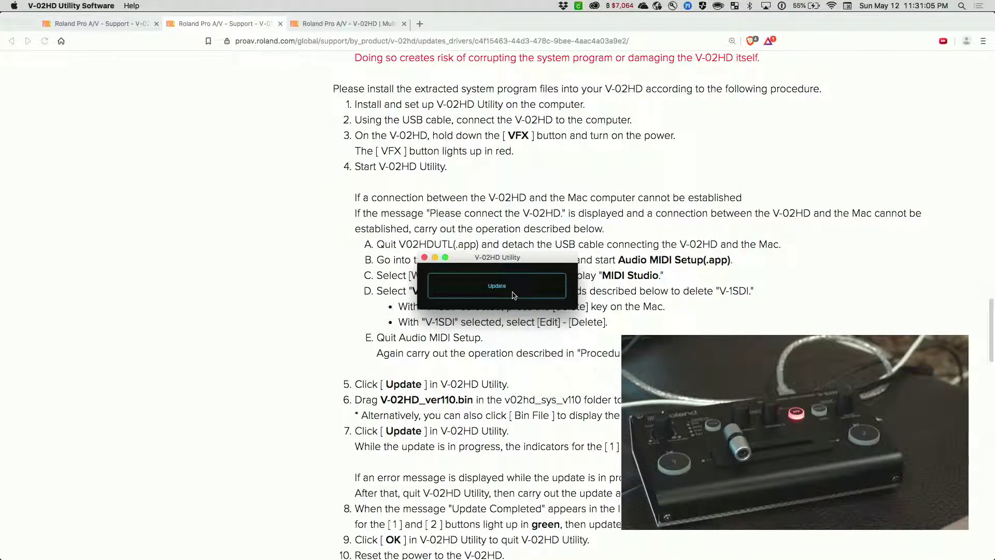
click(526, 294)
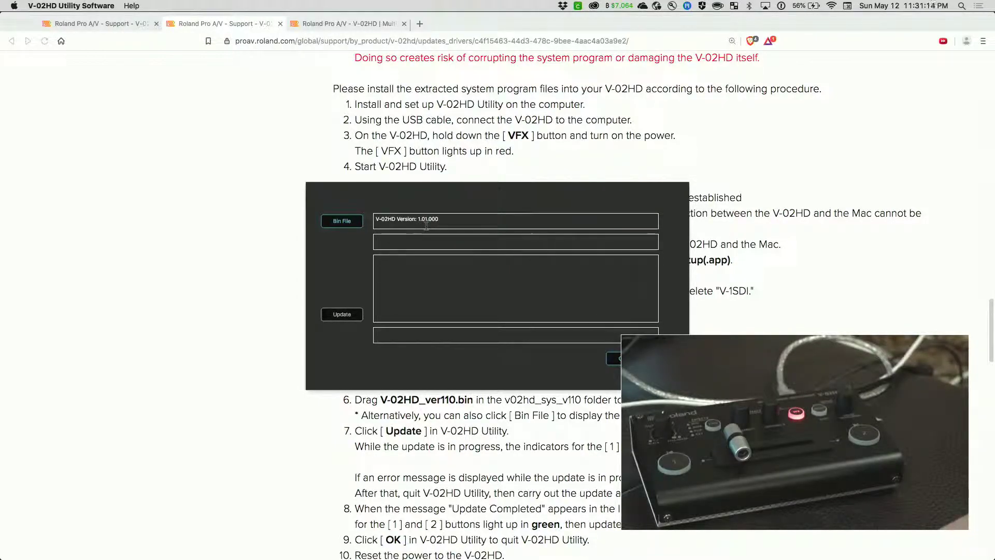
- Load V-02HD_ver110.bin from Desktop > v02hd_sys_v110 as the firmware Bin File
click(343, 222)
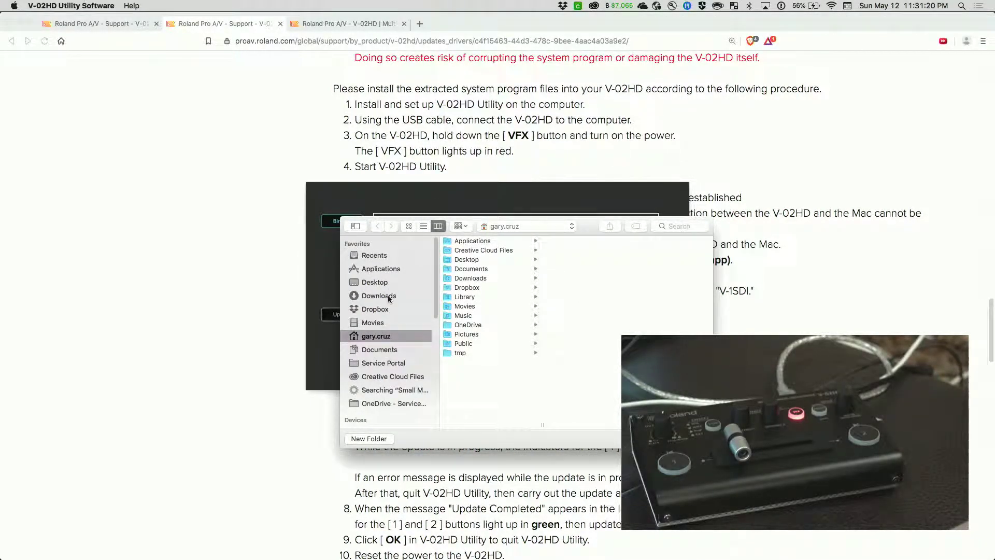
click(393, 284)
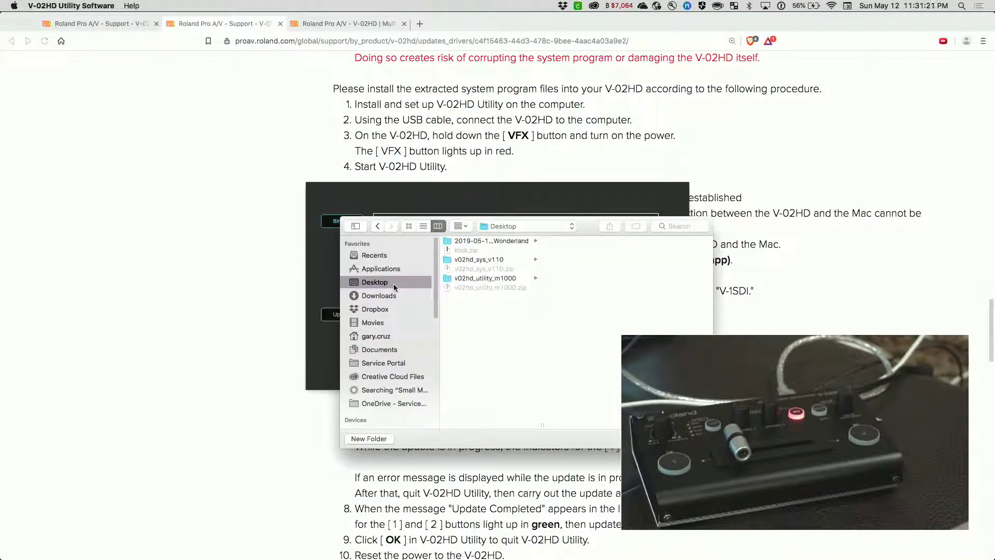
click(495, 260)
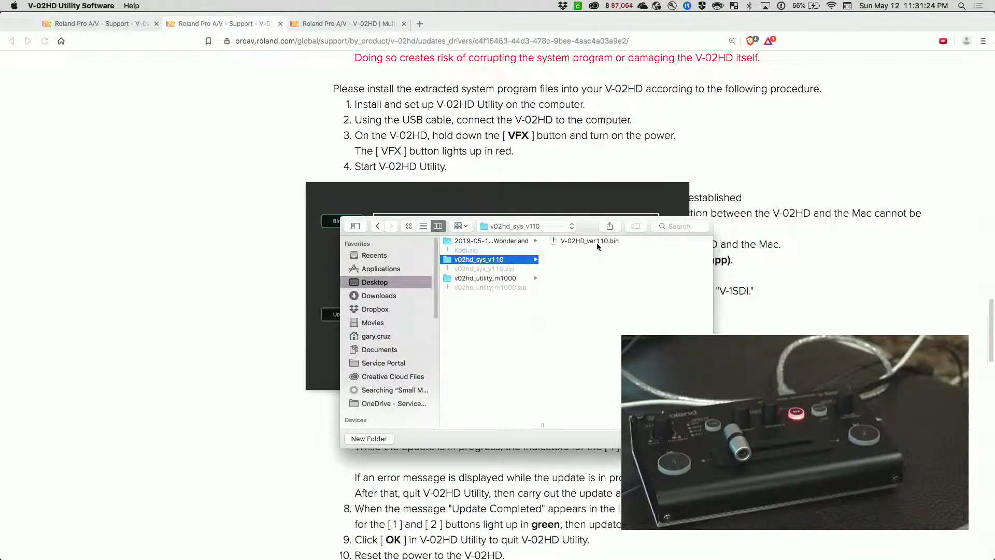
click(596, 242)
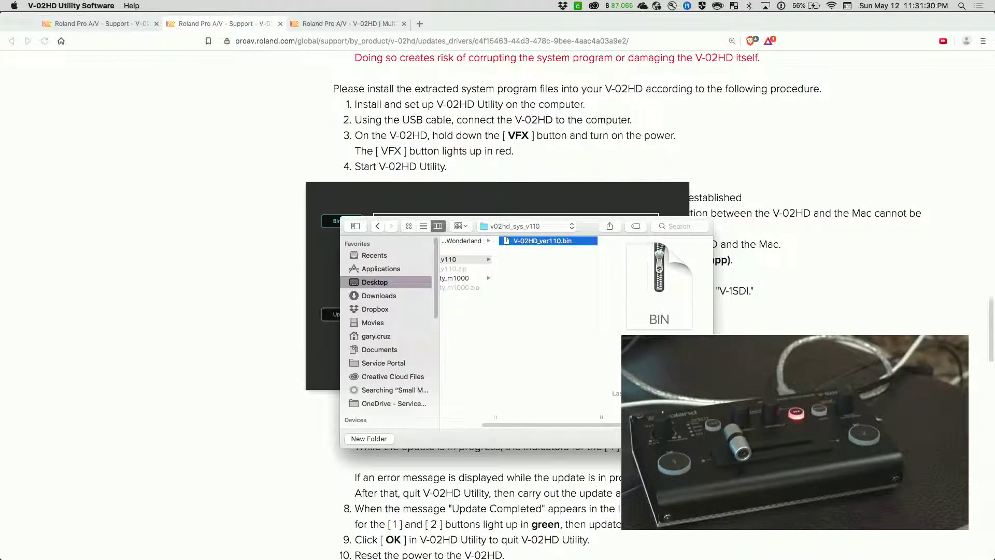
key(Return)
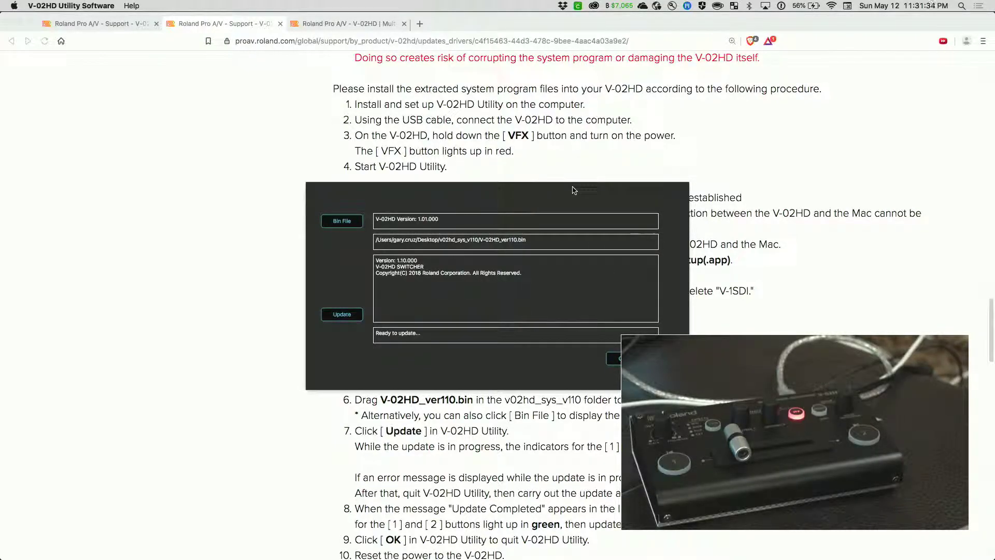
- Start the firmware update to version 1.10 and let the transfer run
click(342, 314)
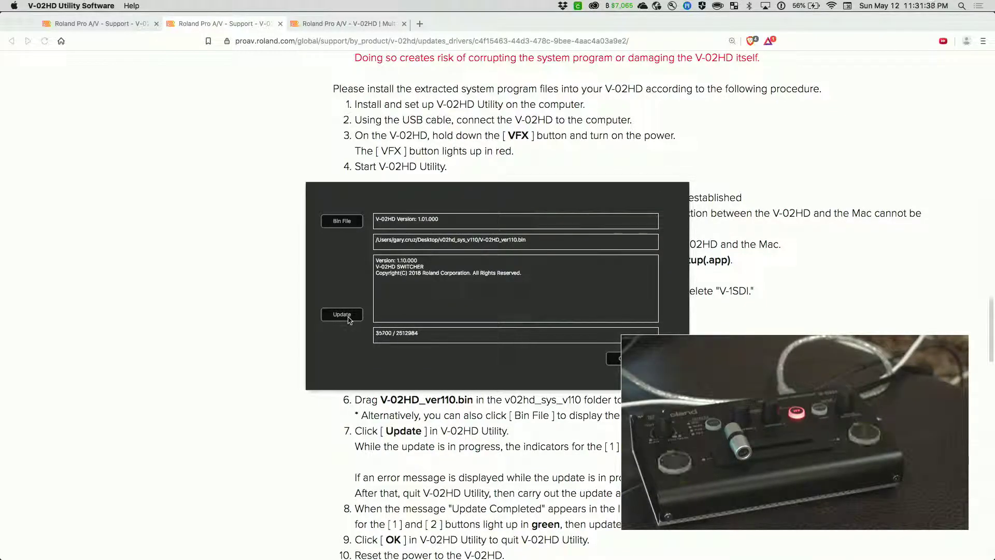